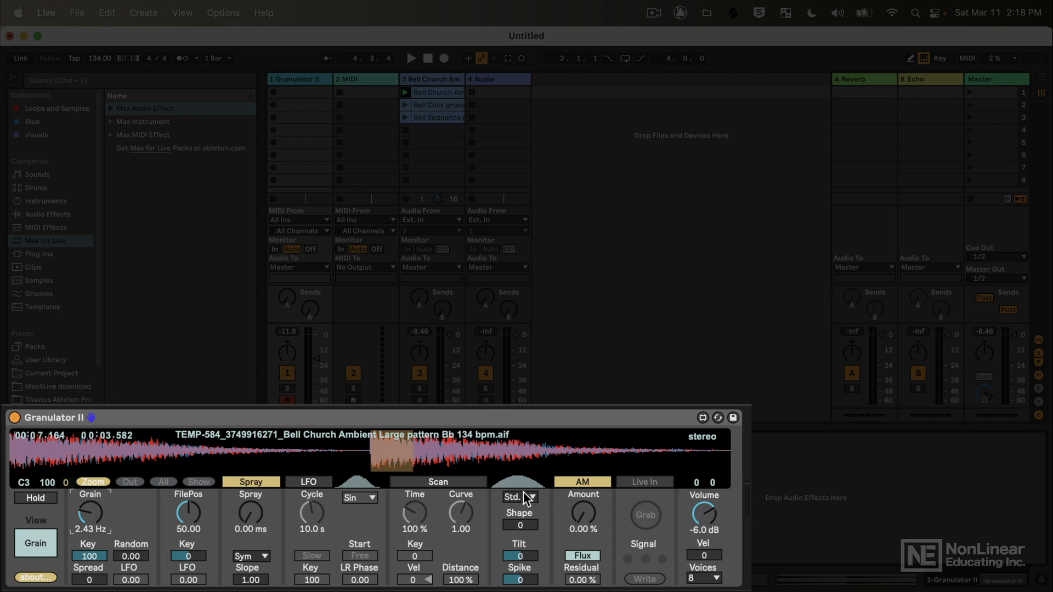
Lower the Grain rate to 1.03 Hz while auditioning a note, and keep the grain window on Std.
{"action": "key", "text": "a"}
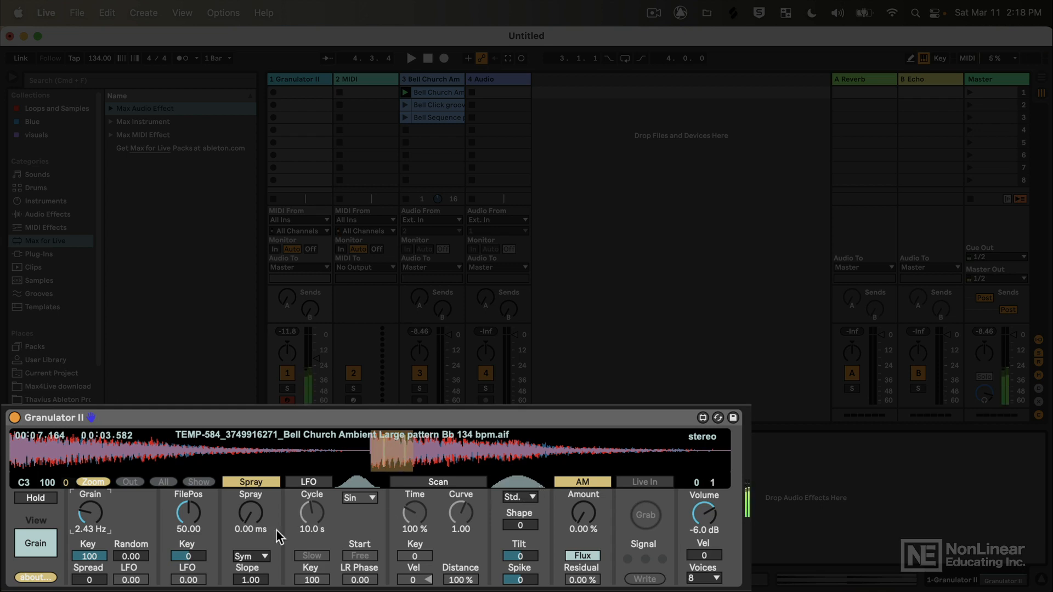
{"action": "left_click_drag", "start_coordinate": [115, 524], "coordinate": [116, 508]}
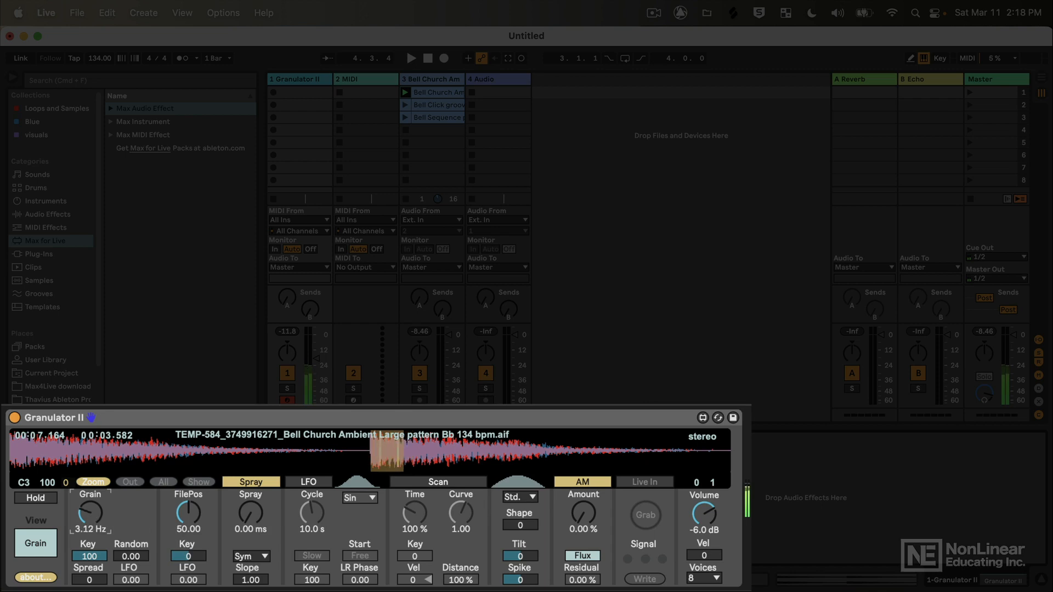
{"action": "left_click_drag", "start_coordinate": [115, 507], "coordinate": [93, 515]}
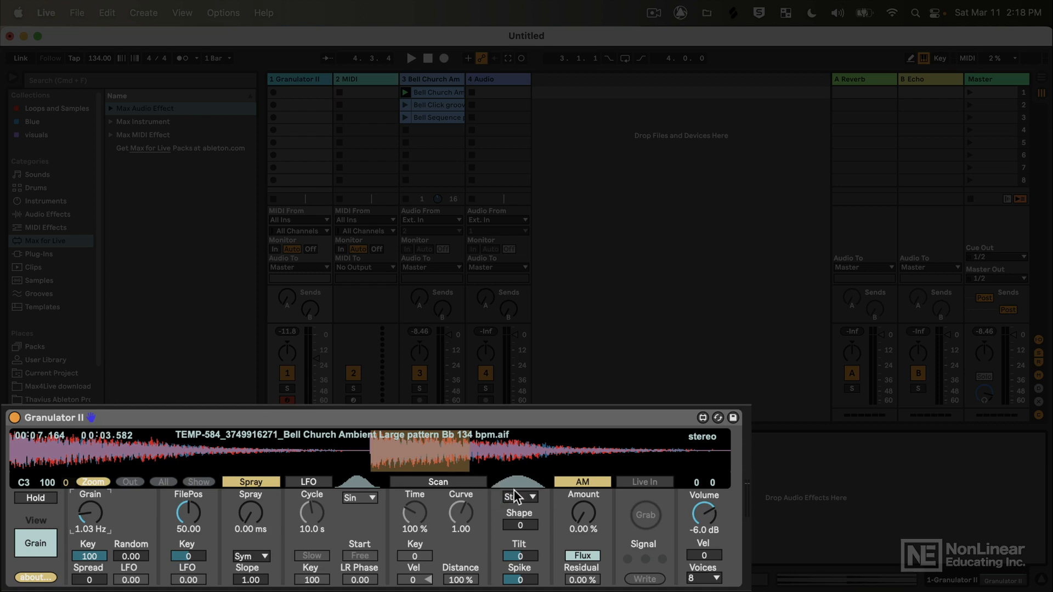
{"action": "left_click", "coordinate": [531, 498]}
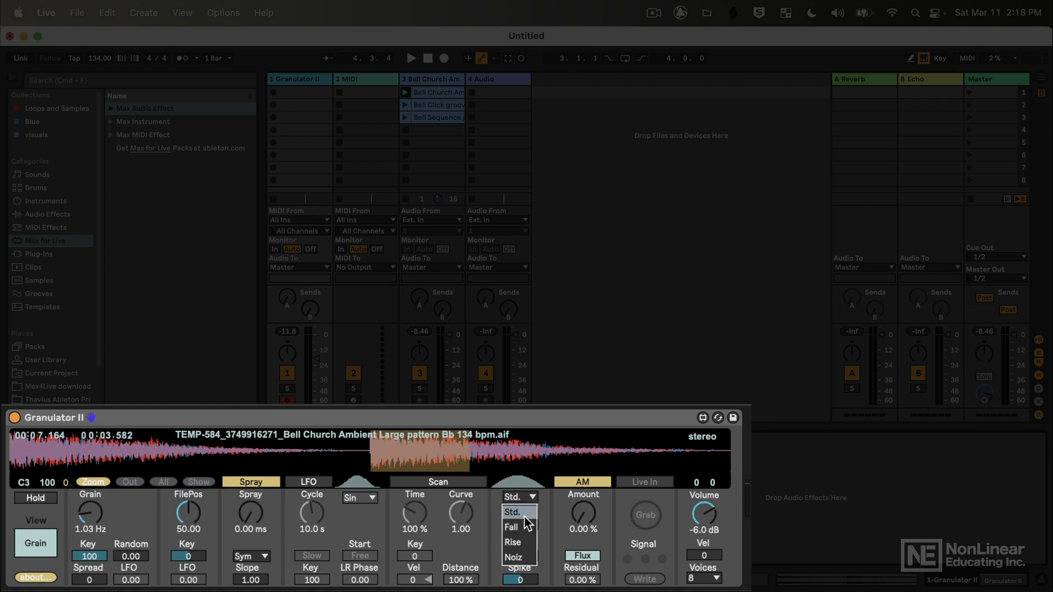
{"action": "left_click", "coordinate": [533, 510]}
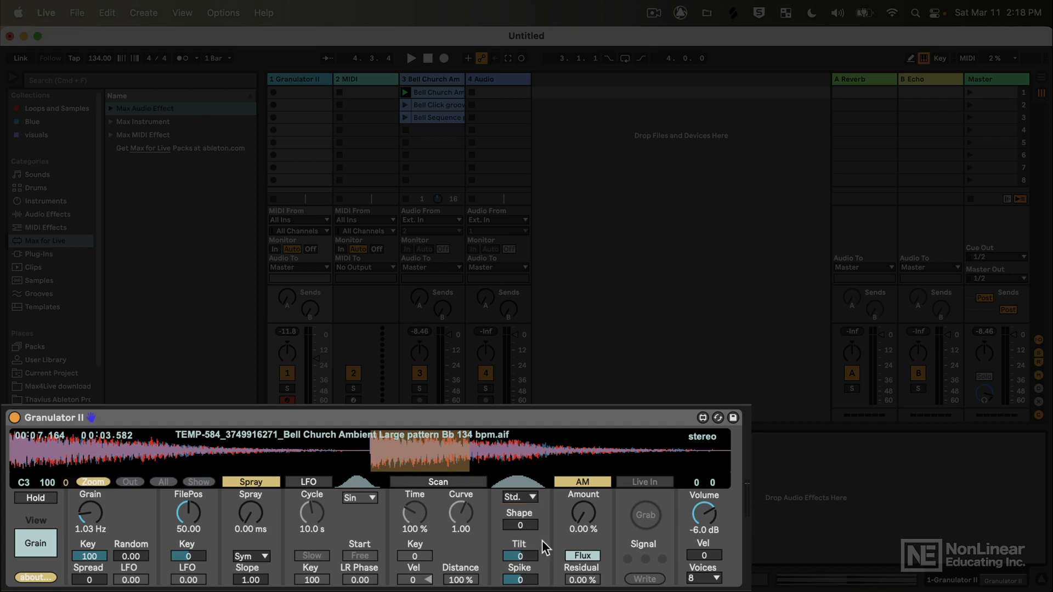
Show the Packs in the browser and set Granulator II's Grain to 1.39 Hz.
{"action": "left_click", "coordinate": [38, 350]}
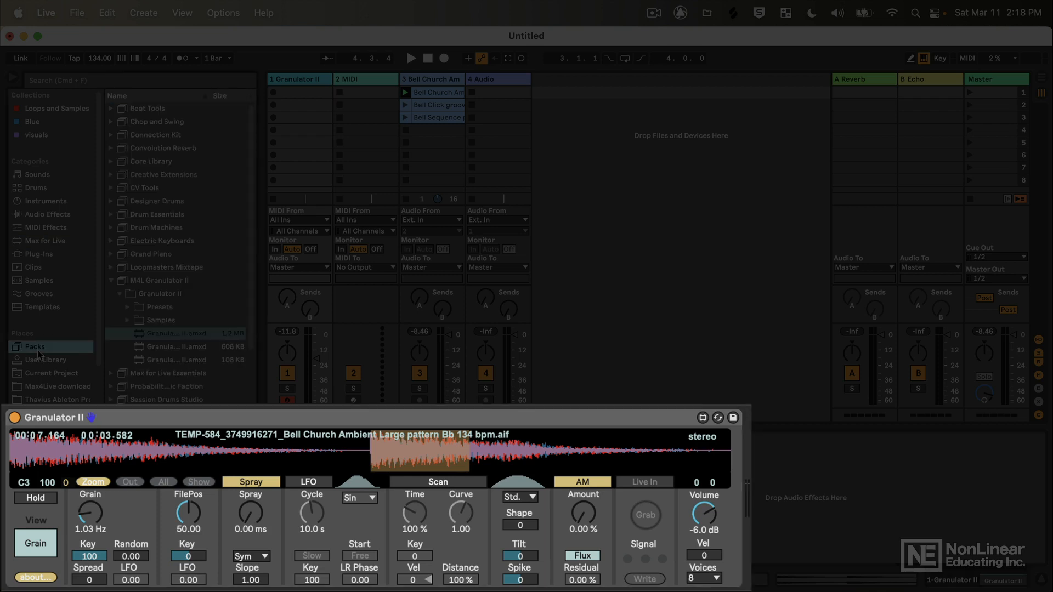
{"action": "left_click", "coordinate": [454, 411]}
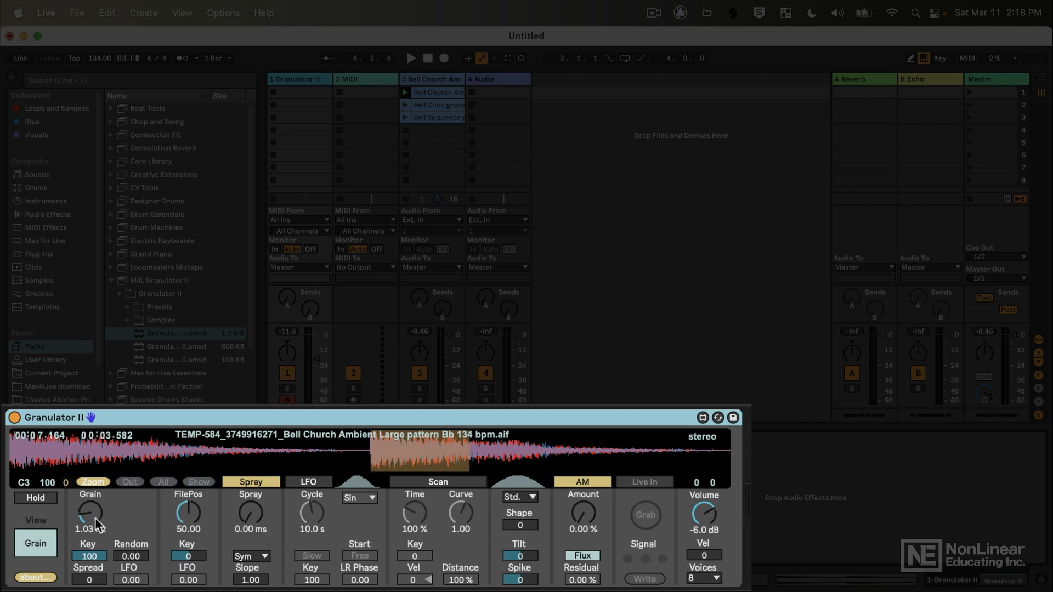
{"action": "mouse_move", "coordinate": [87, 515]}
{"action": "left_mouse_down"}
{"action": "mouse_move", "coordinate": [87, 534]}
{"action": "mouse_move", "coordinate": [88, 515]}
{"action": "left_mouse_up"}
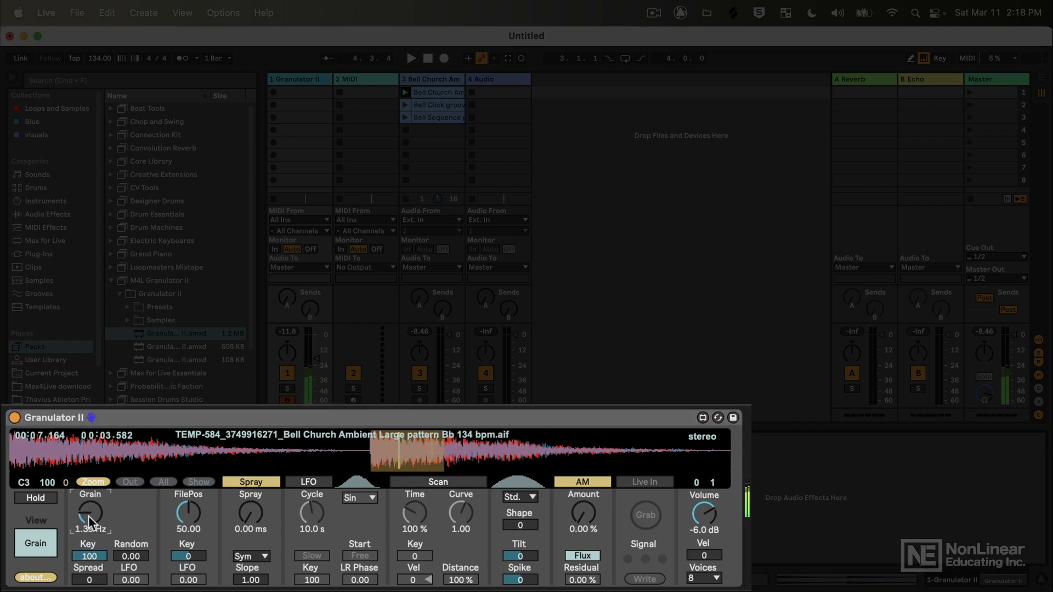
Switch the grain window shape to Fall and audition it by playing a note.
{"action": "left_click", "coordinate": [521, 496]}
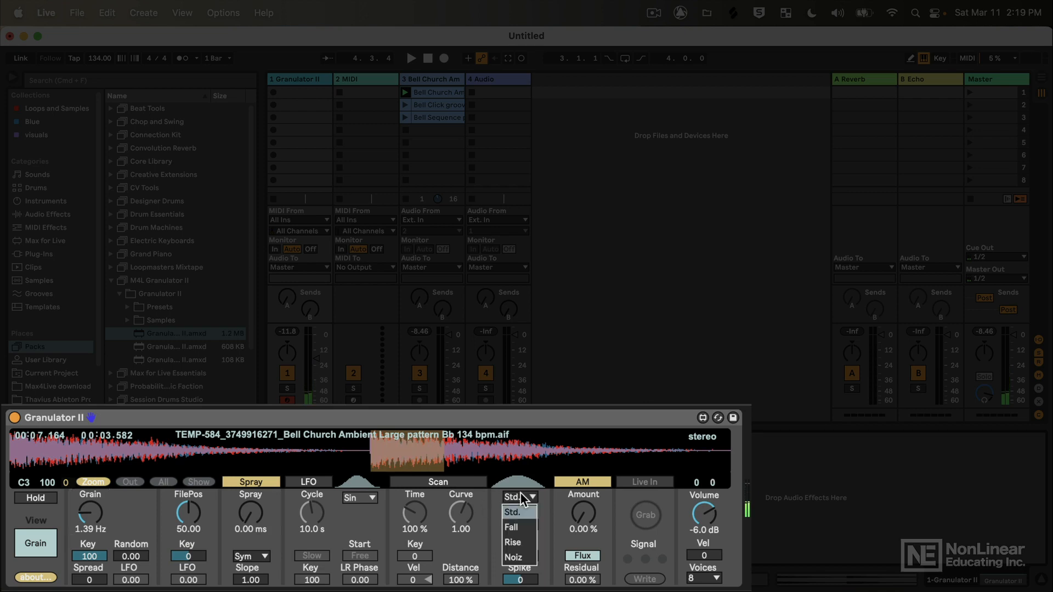
{"action": "left_click", "coordinate": [522, 527]}
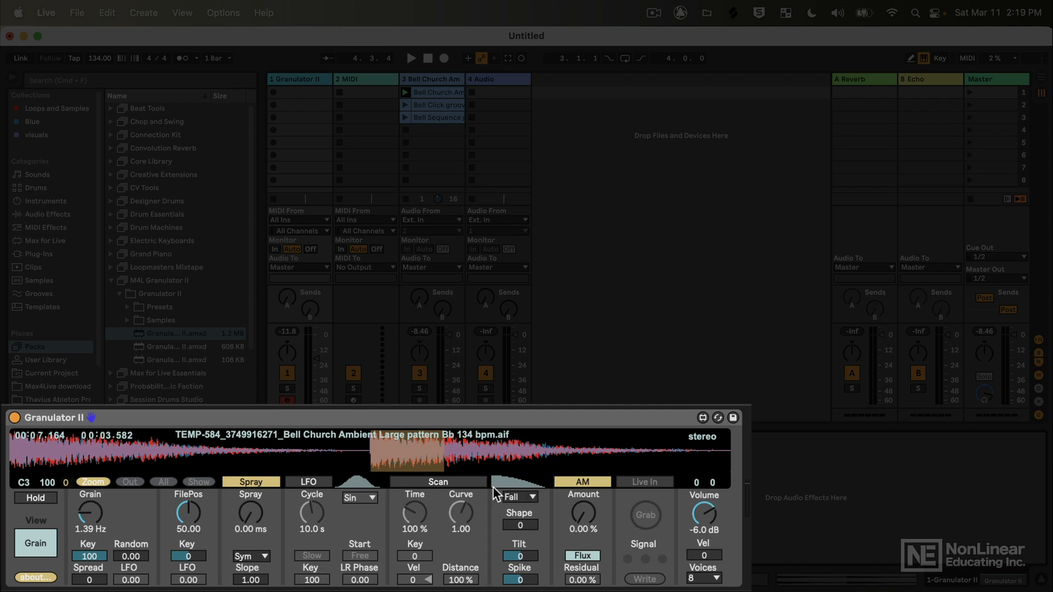
{"action": "key", "text": "a"}
{"action": "key", "text": "a"}
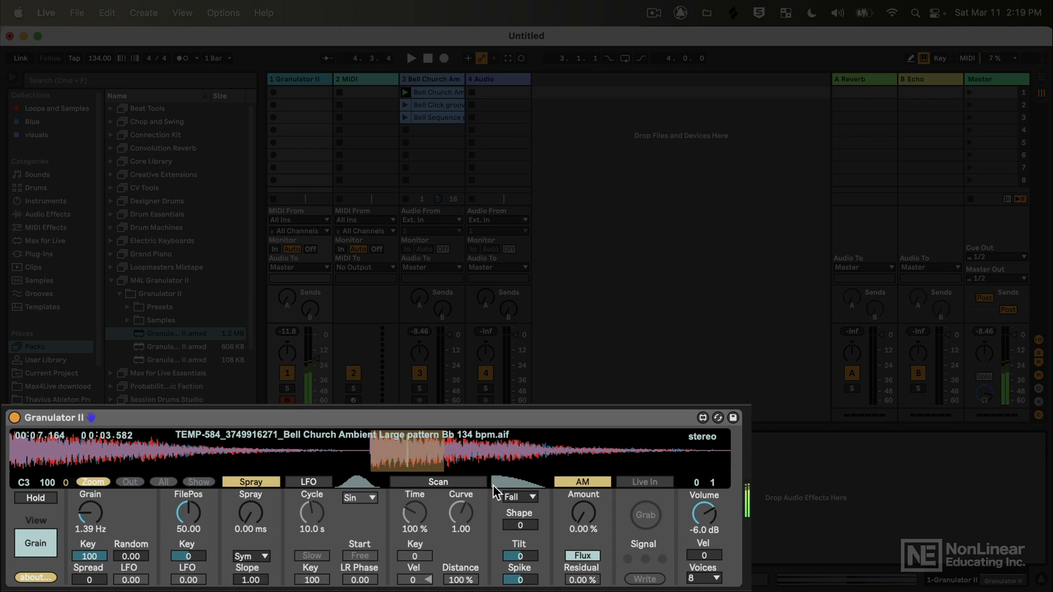
Change the grain window shape to Rise and play a note to hear it.
{"action": "left_click", "coordinate": [518, 495]}
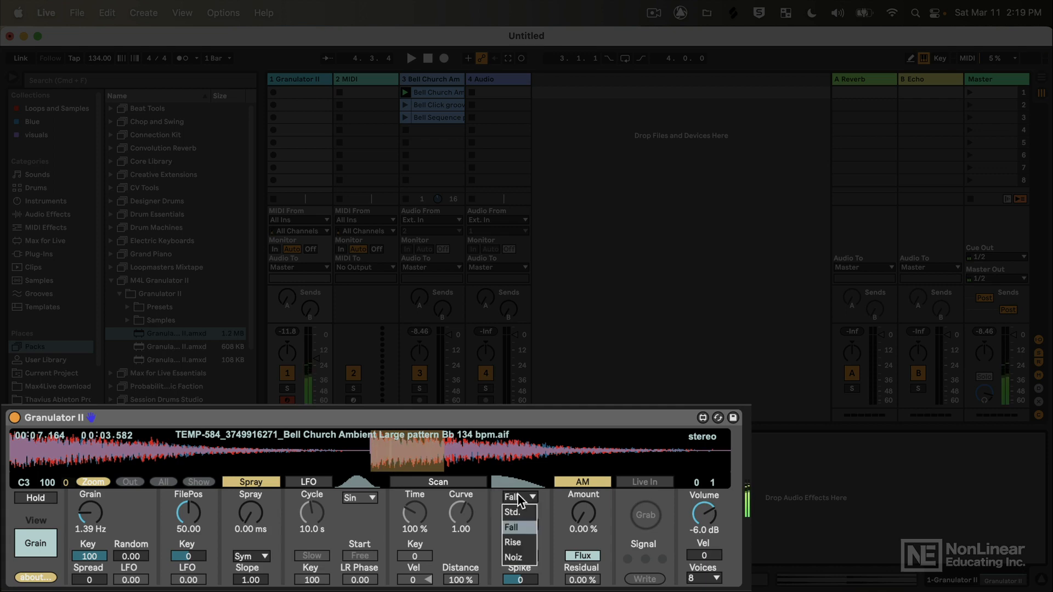
{"action": "left_click", "coordinate": [518, 543]}
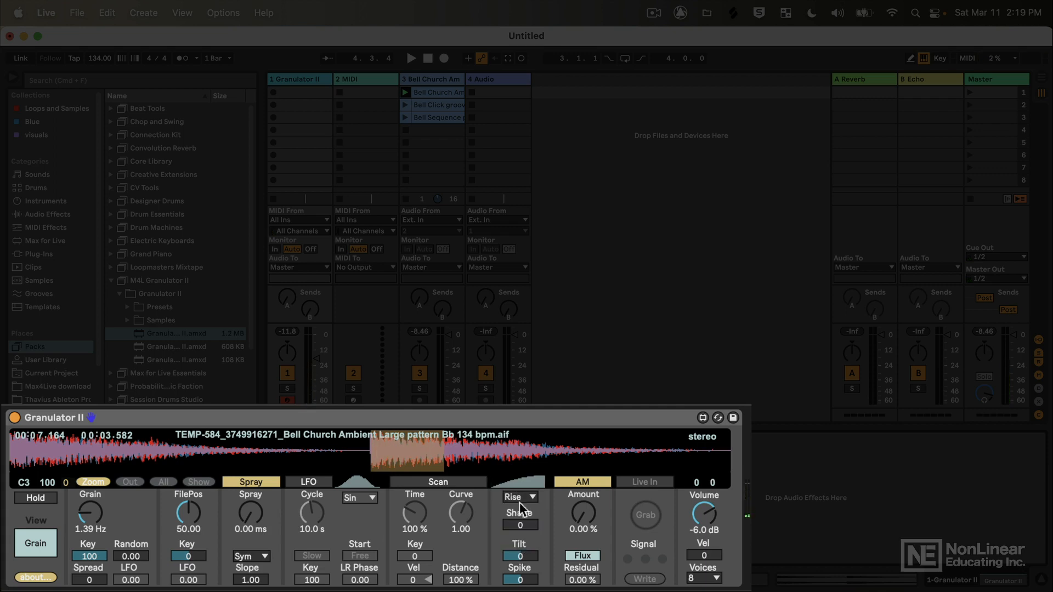
{"action": "key", "text": "a"}
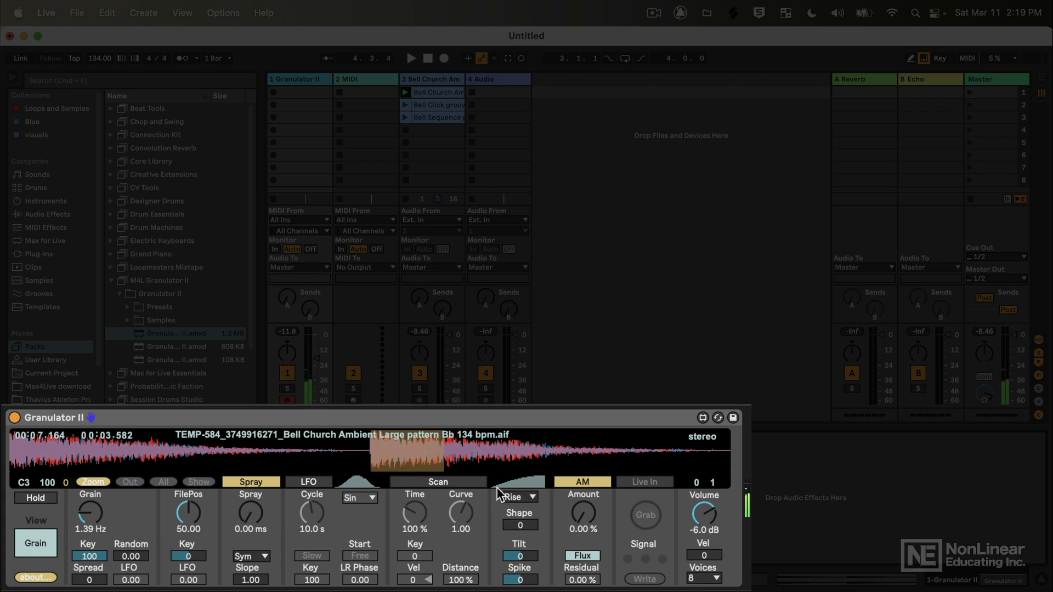
Try the Noiz grain window shape and return the window to Std.
{"action": "left_click", "coordinate": [529, 495]}
{"action": "left_click", "coordinate": [518, 556]}
{"action": "left_click", "coordinate": [519, 497]}
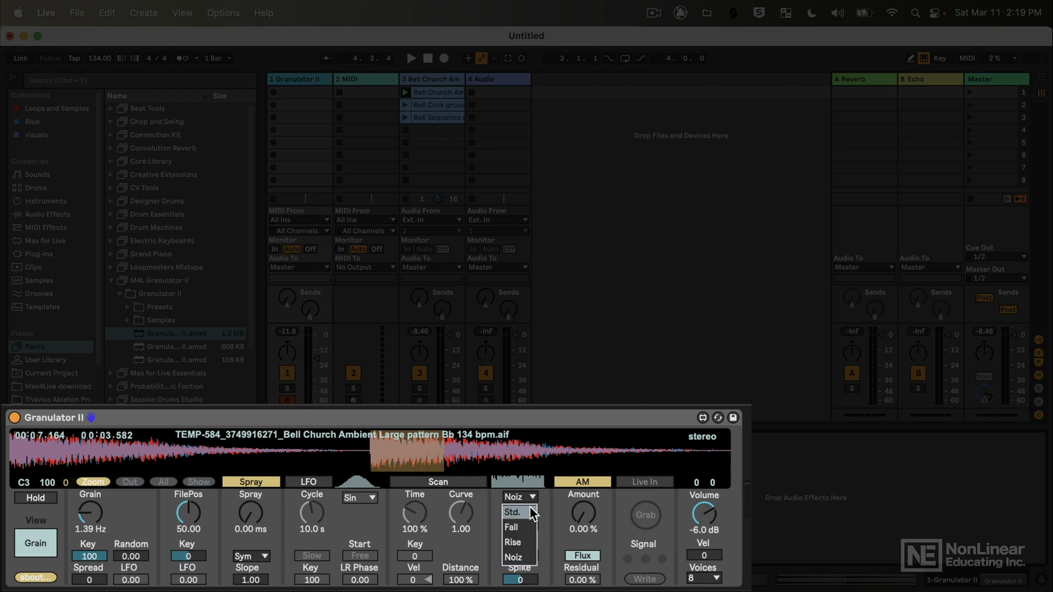
{"action": "left_click", "coordinate": [530, 508]}
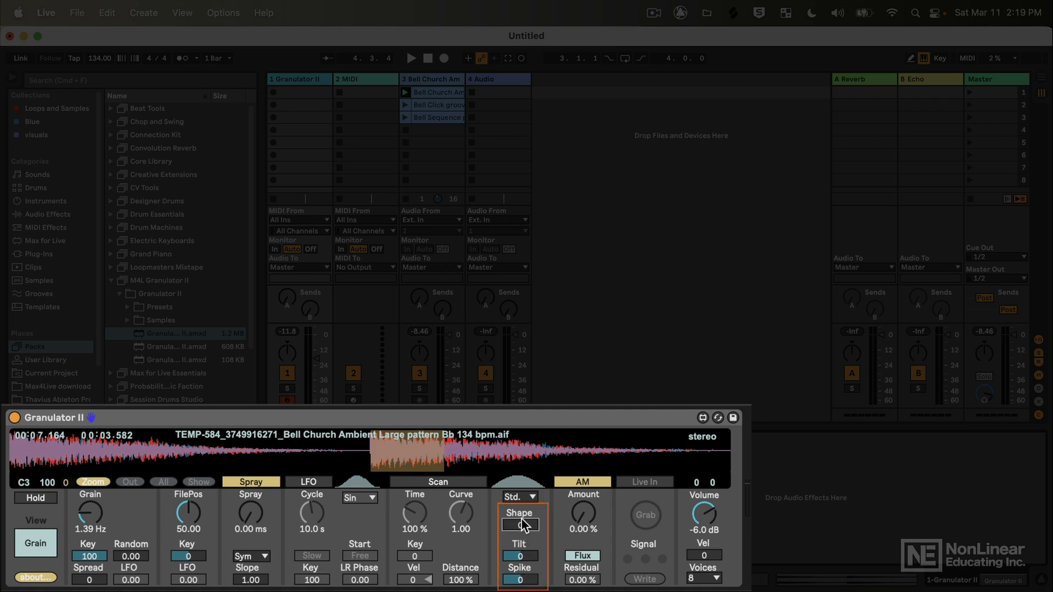
Try the grain window's Shape at 100 and its Tilt at -100, resetting each to 0.
{"action": "mouse_move", "coordinate": [521, 520]}
{"action": "left_mouse_down"}
{"action": "mouse_move", "coordinate": [521, 466]}
{"action": "mouse_move", "coordinate": [525, 531]}
{"action": "left_mouse_up"}
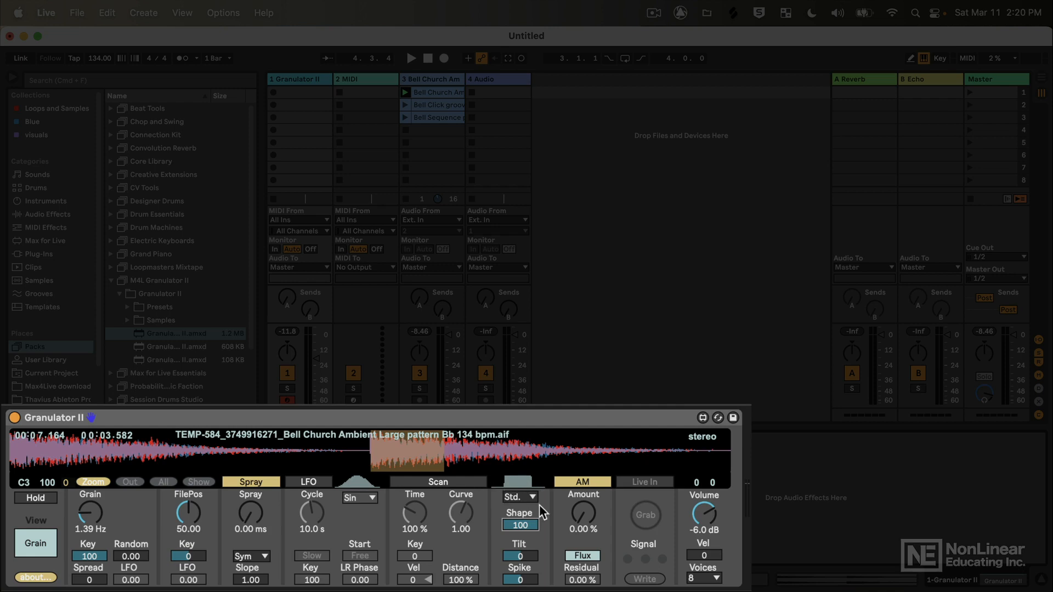
{"action": "double_click", "coordinate": [521, 524]}
{"action": "left_click_drag", "start_coordinate": [521, 555], "coordinate": [522, 565]}
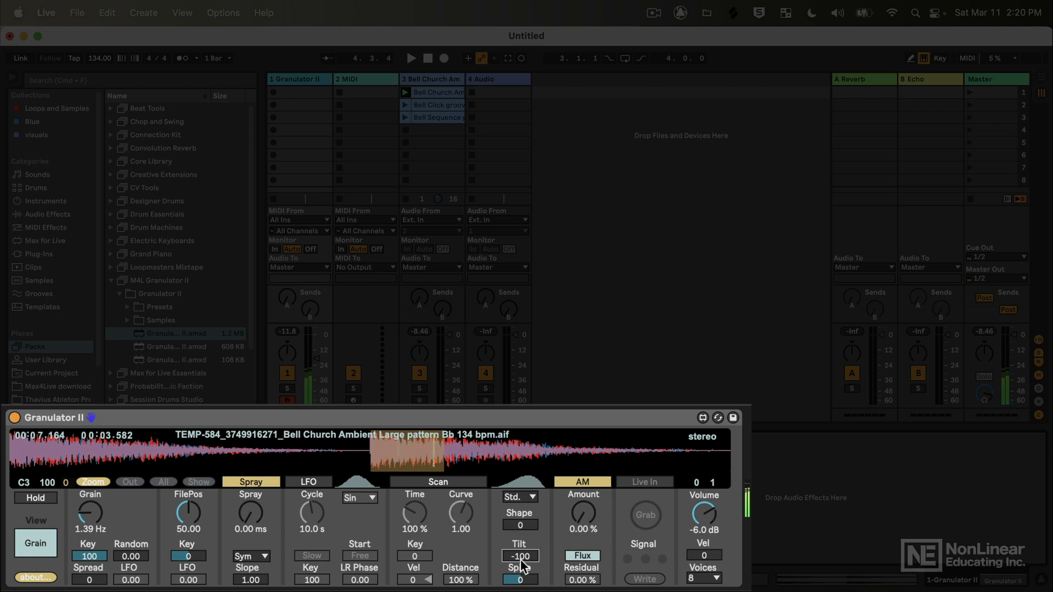
{"action": "double_click", "coordinate": [521, 553]}
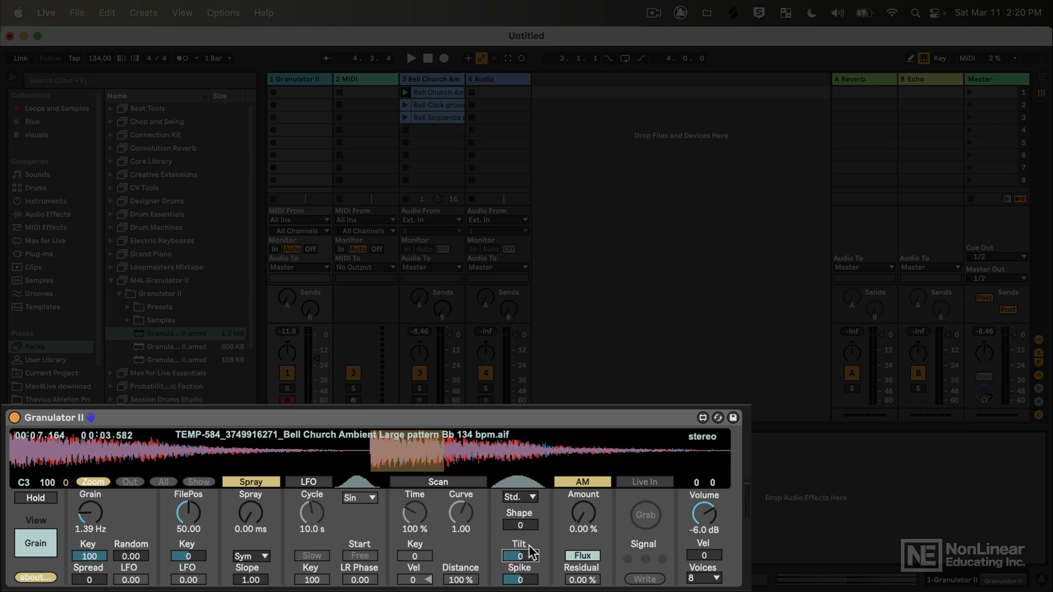
Set the grain window's Spike to 100 and Tilt to 58, with the Grain rate at 3.12 Hz.
{"action": "left_click", "coordinate": [520, 580]}
{"action": "left_click_drag", "start_coordinate": [525, 576], "coordinate": [520, 538]}
{"action": "mouse_move", "coordinate": [90, 513]}
{"action": "left_mouse_down"}
{"action": "mouse_move", "coordinate": [91, 496]}
{"action": "mouse_move", "coordinate": [90, 506]}
{"action": "left_mouse_up"}
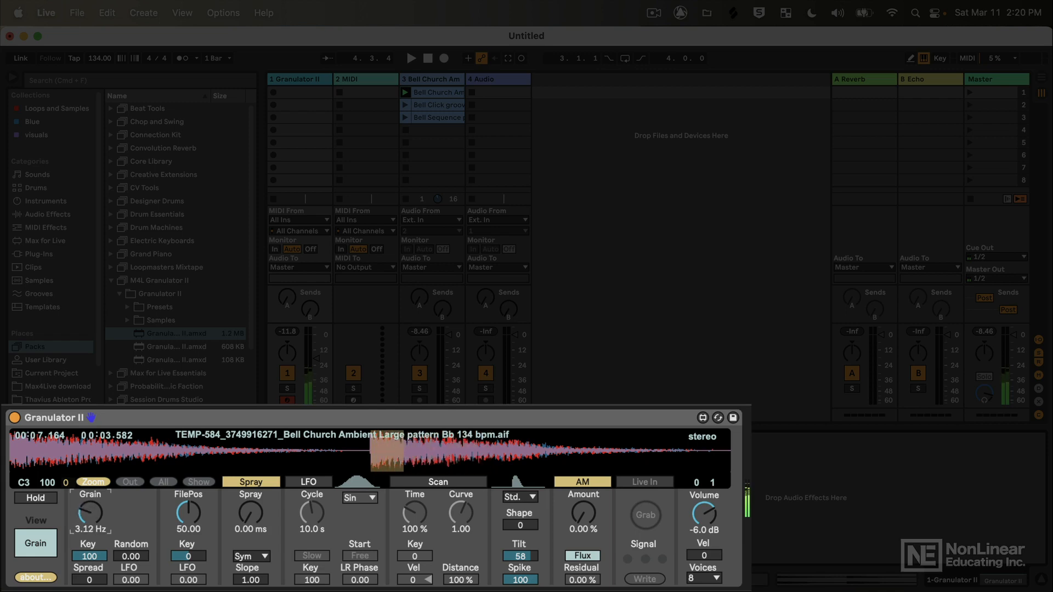
Try the grain Spread at 1000, return it to 0, and reset the Grain rate to 5.00 Hz.
{"action": "left_click", "coordinate": [89, 580]}
{"action": "left_click_drag", "start_coordinate": [89, 579], "coordinate": [89, 527]}
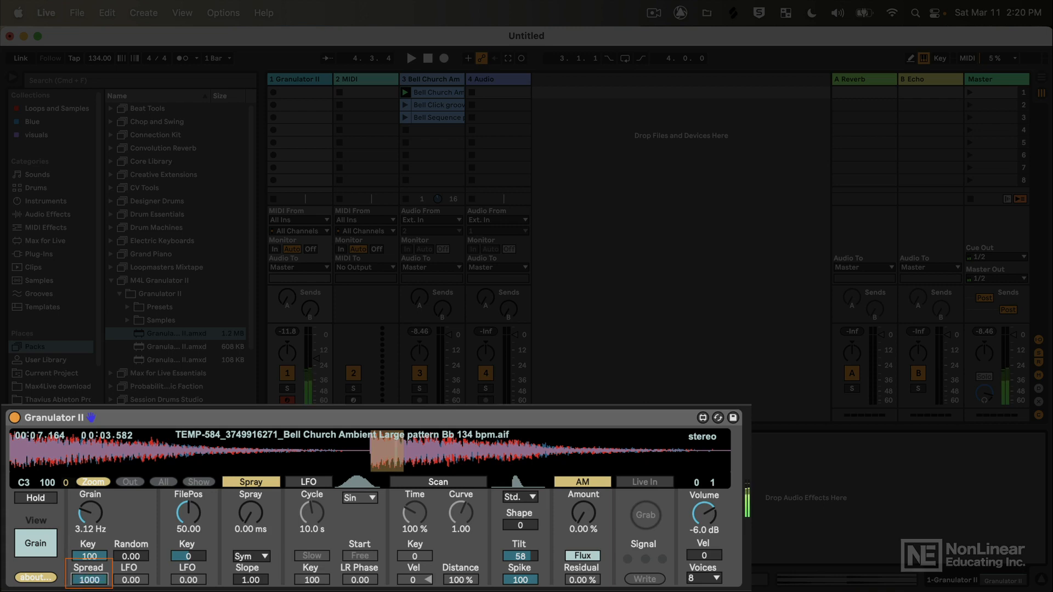
{"action": "left_click_drag", "start_coordinate": [89, 515], "coordinate": [90, 591]}
{"action": "left_click_drag", "start_coordinate": [90, 579], "coordinate": [90, 591]}
{"action": "double_click", "coordinate": [88, 517]}
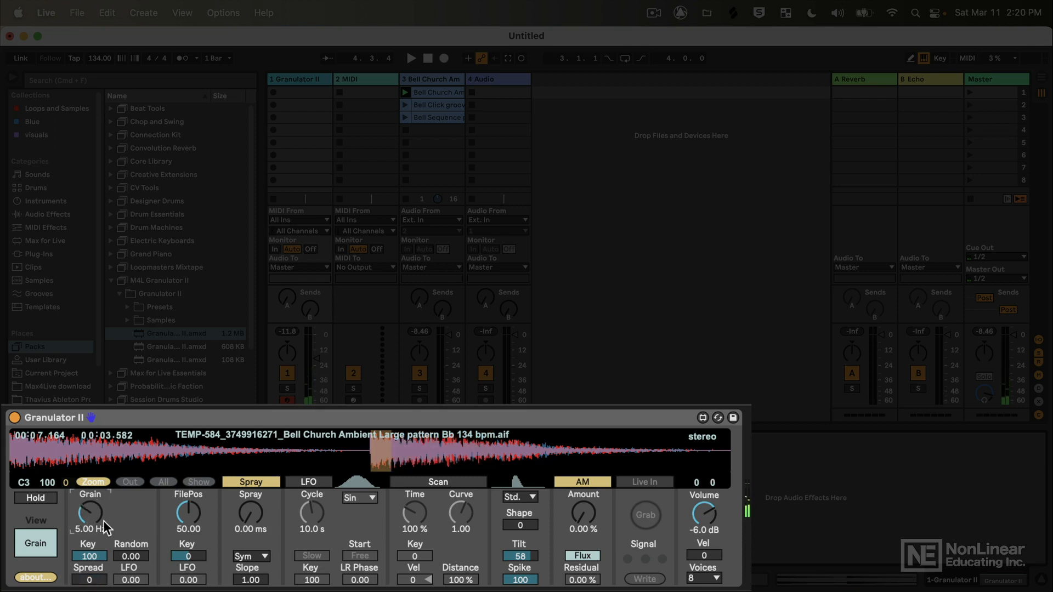